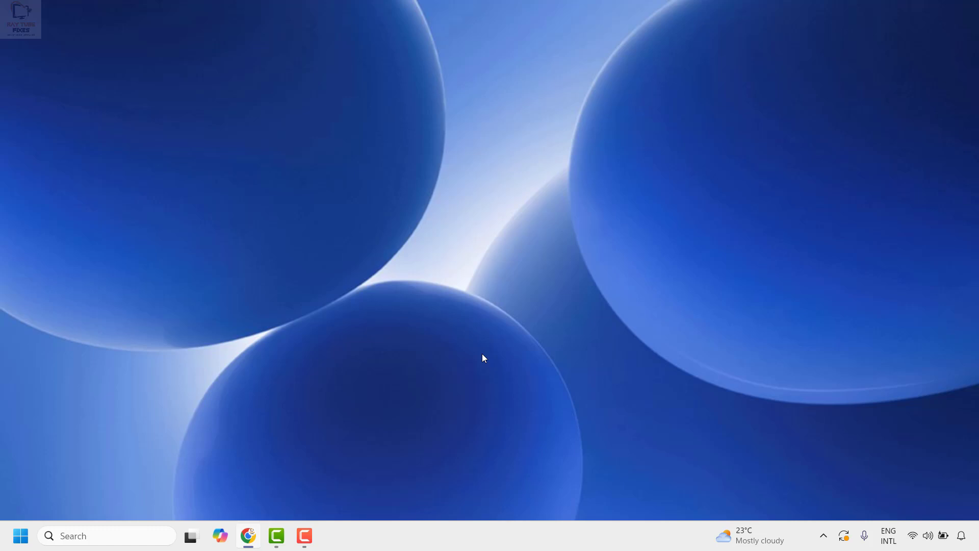
- Launch Windows Settings from the Start context menu and go to the System page
right_click(21, 535)
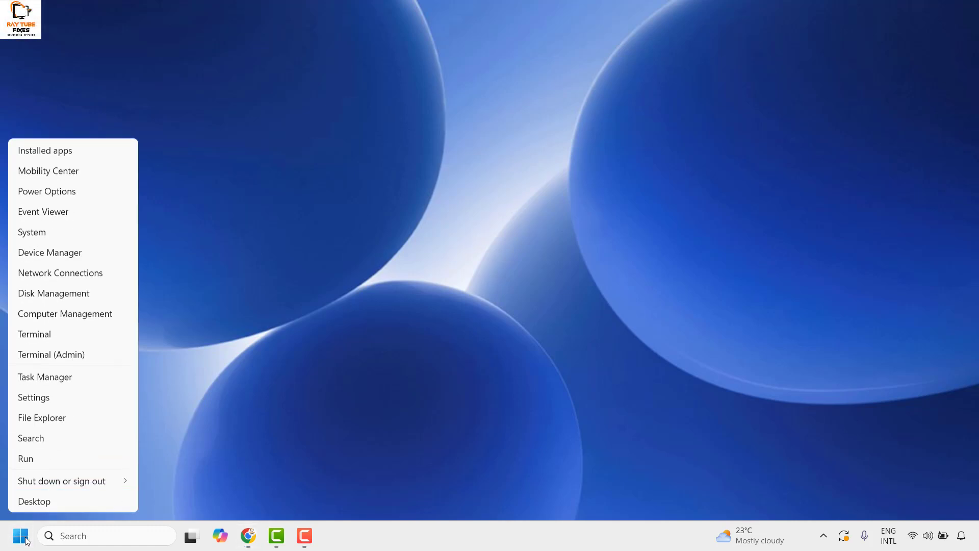
left_click(50, 395)
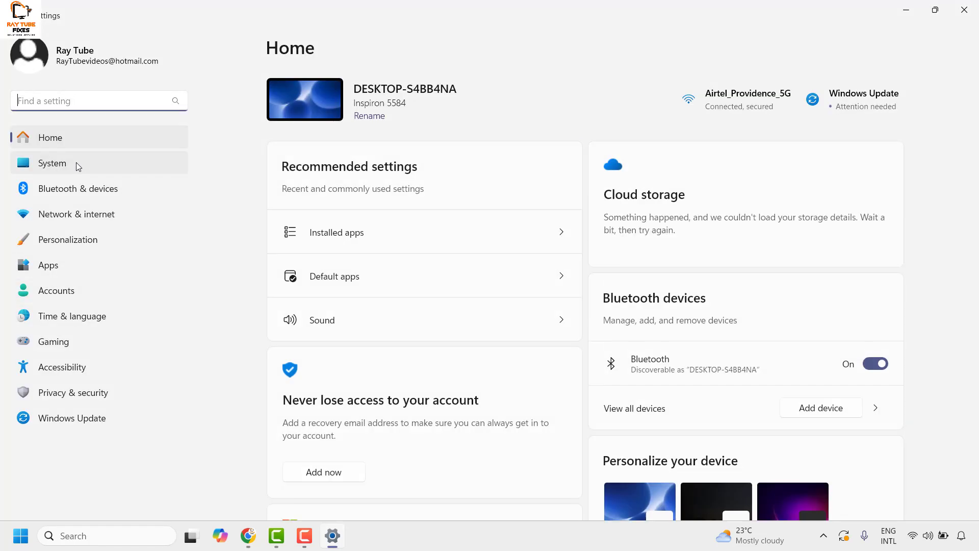
left_click(76, 163)
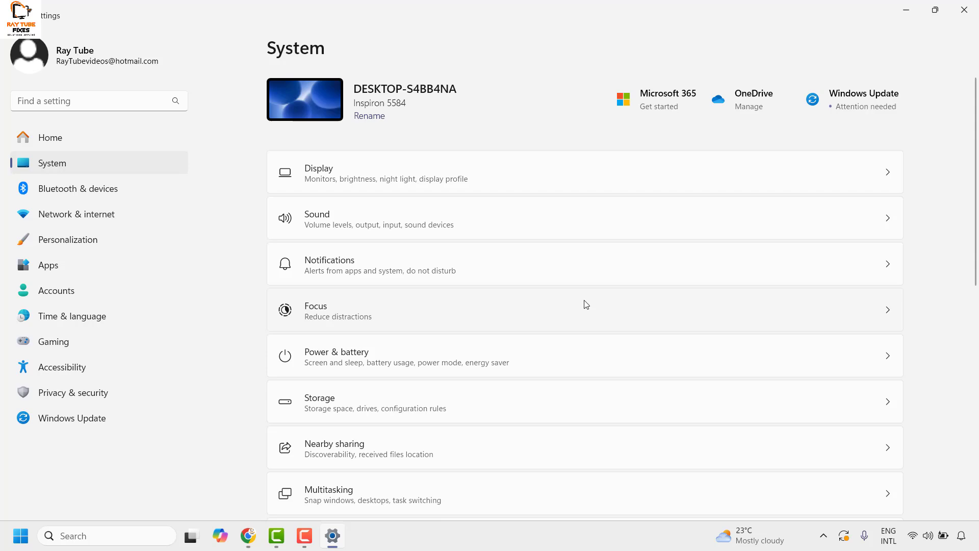
scroll(585, 304, "down", 2)
scroll(584, 306, "down", 2)
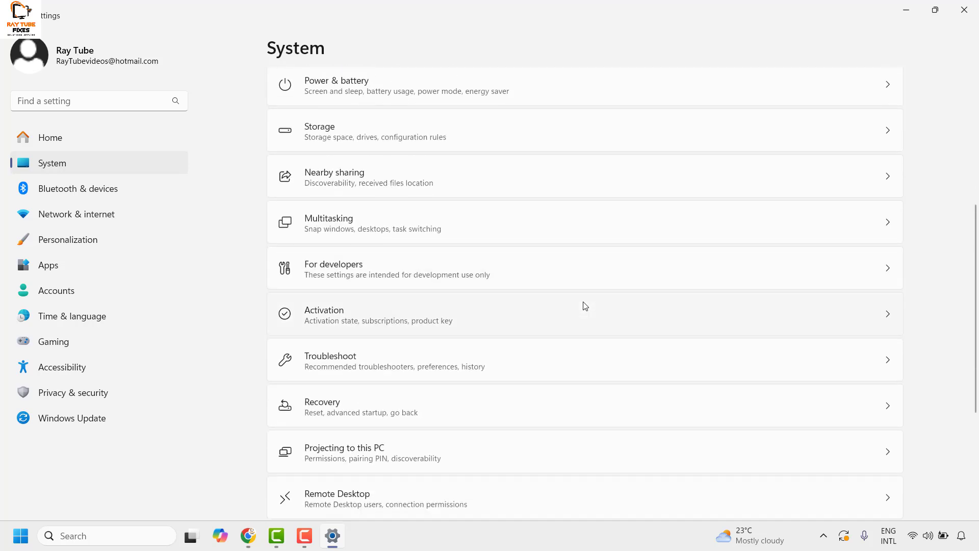
scroll(584, 306, "down", 3)
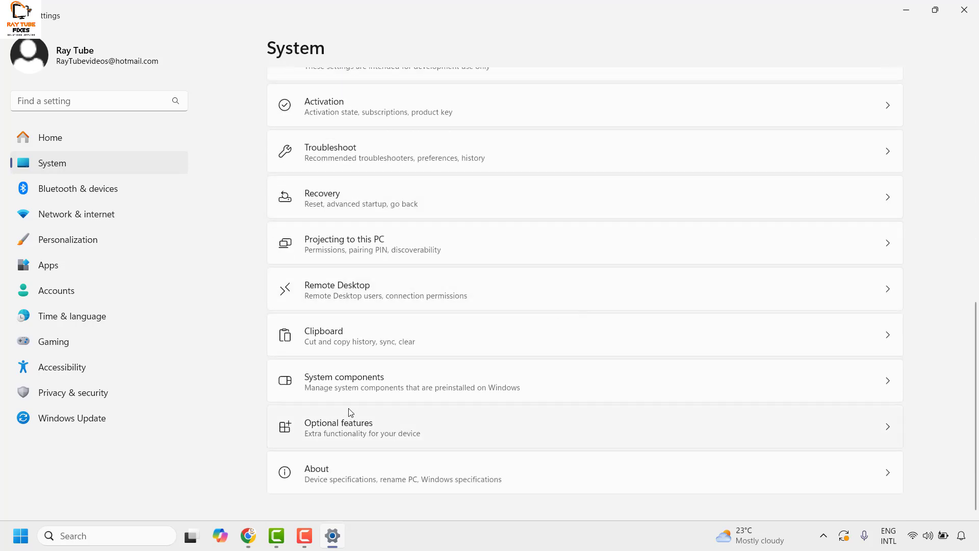
- Open System components and show the extra actions menu for Windows Security
left_click(370, 380)
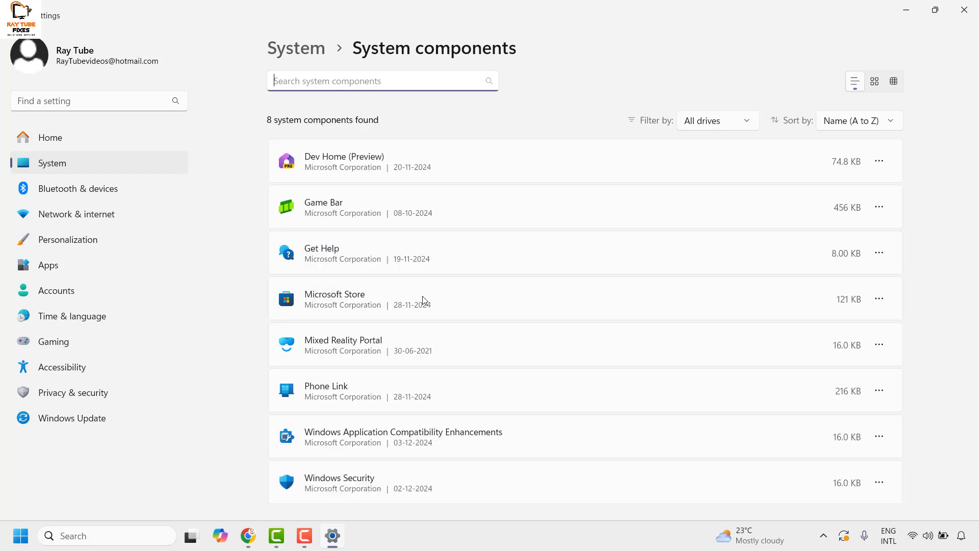
scroll(423, 300, "down", 2)
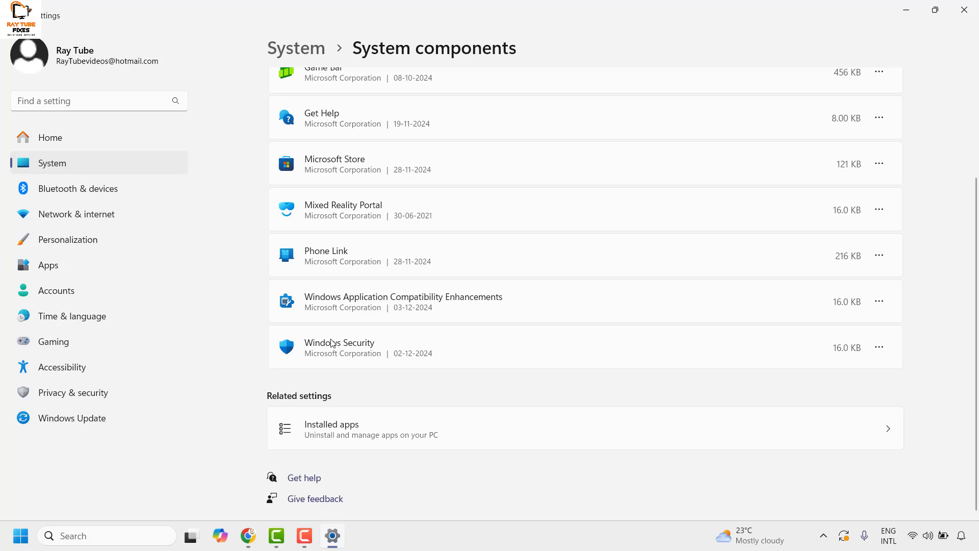
left_click(882, 351)
- Repair Windows Security, then reset it and confirm deleting its data, and close Settings
left_click(767, 375)
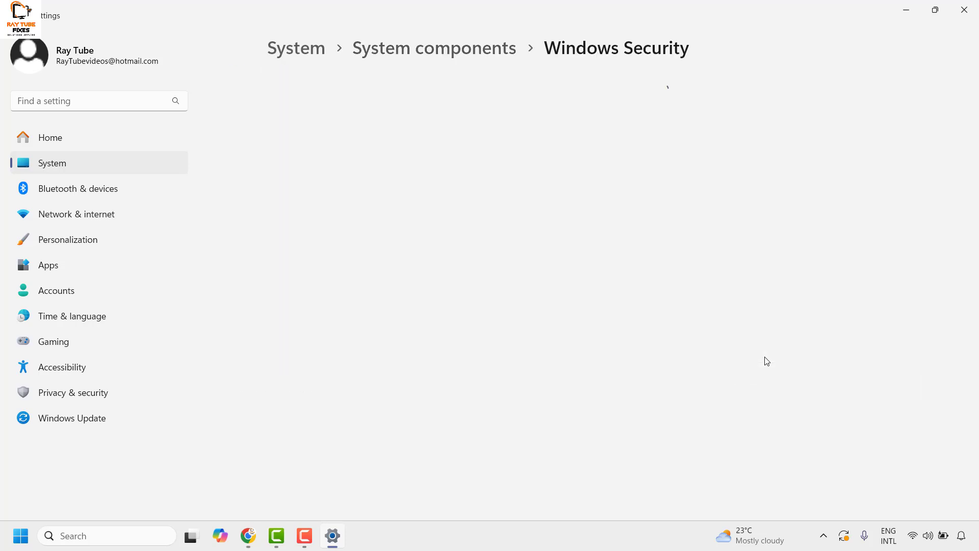
scroll(614, 314, "down", 3)
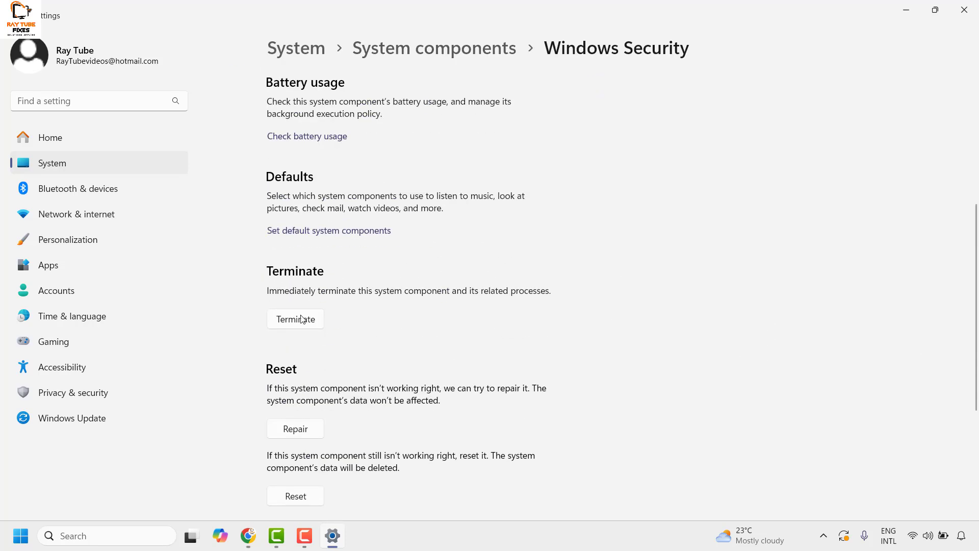
scroll(293, 235, "down", 3)
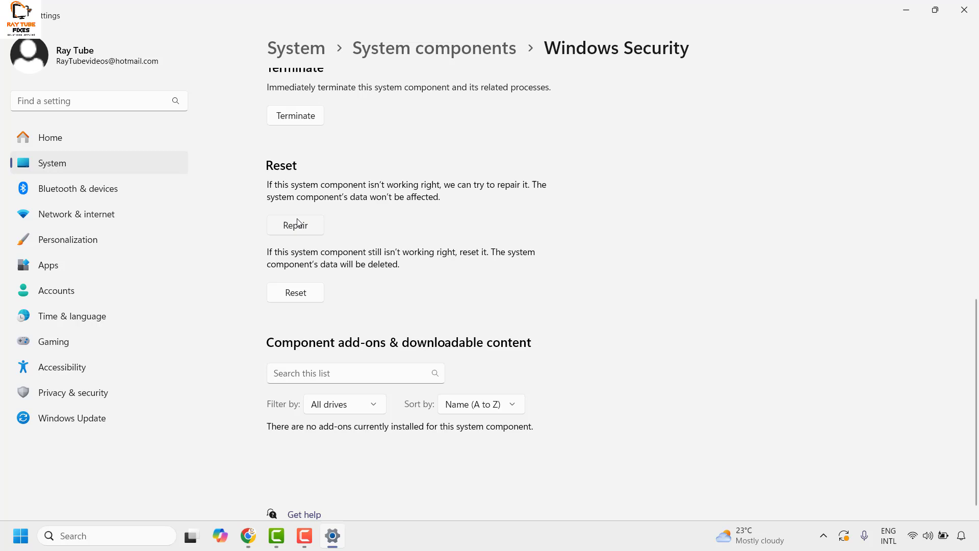
left_click(299, 225)
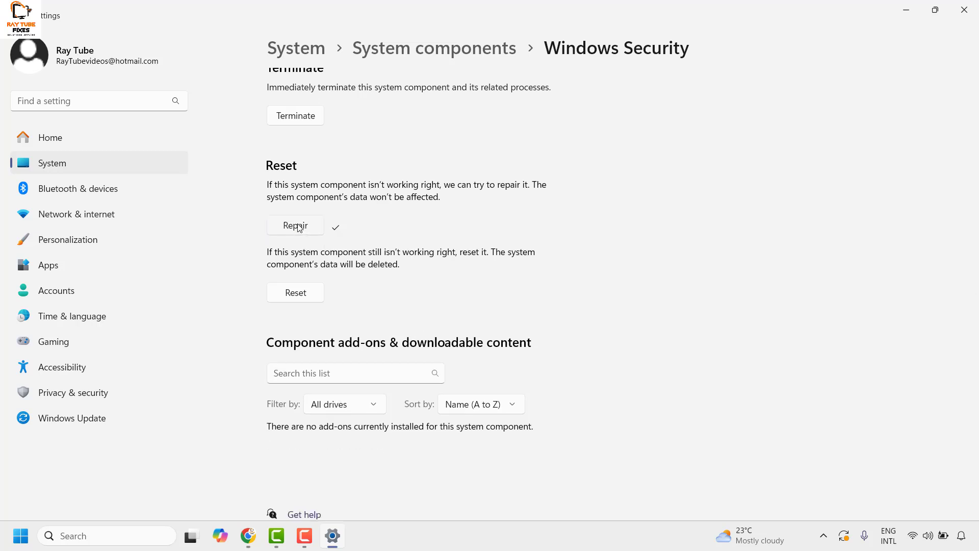
left_click(305, 301)
left_click(356, 265)
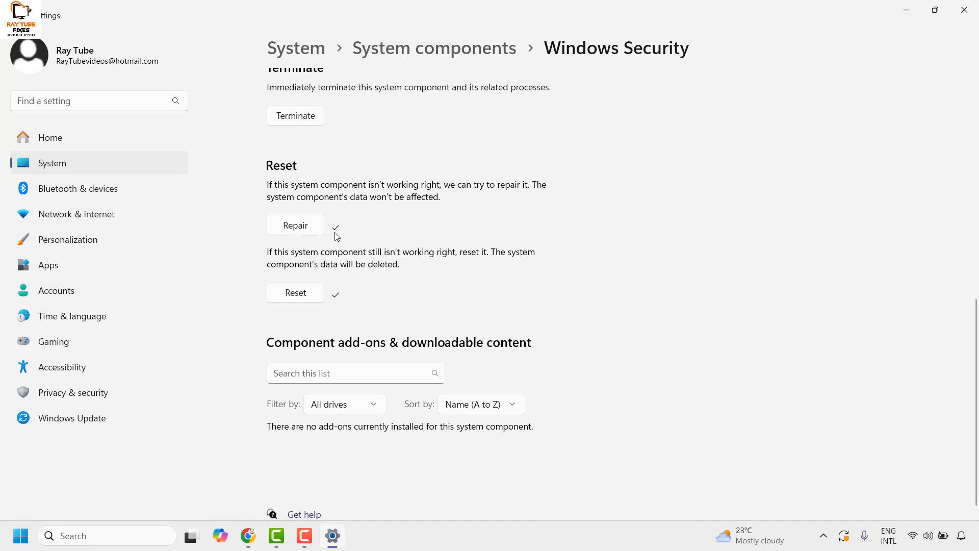
left_click(964, 10)
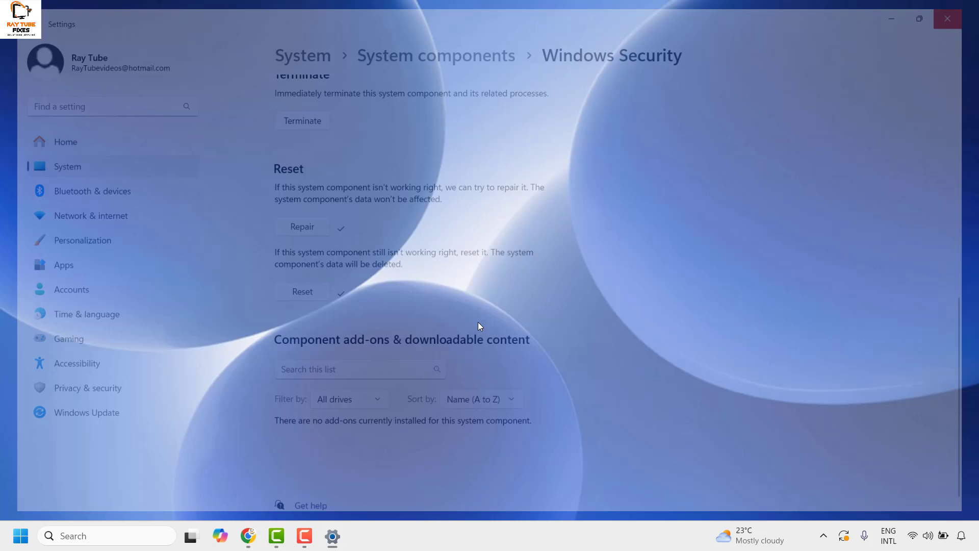
left_click(824, 536)
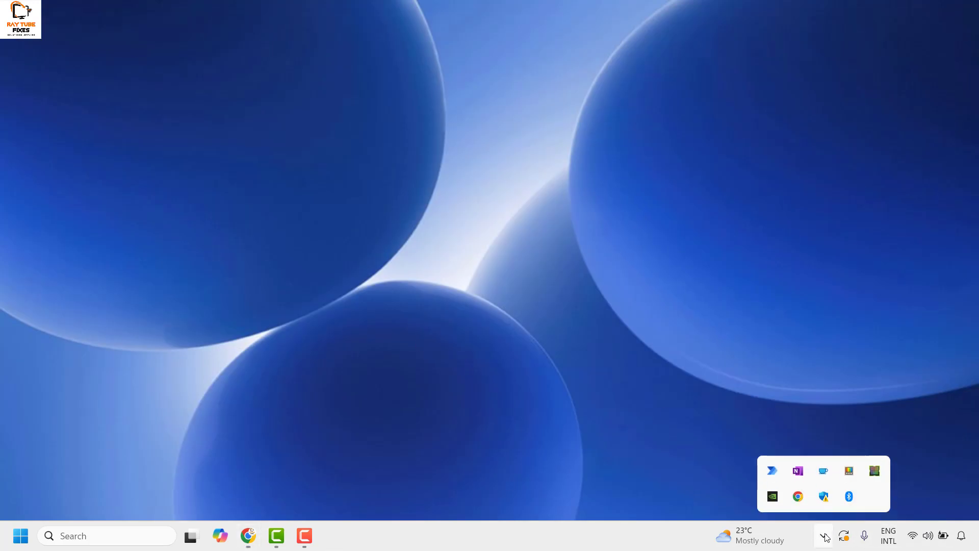
left_click(444, 312)
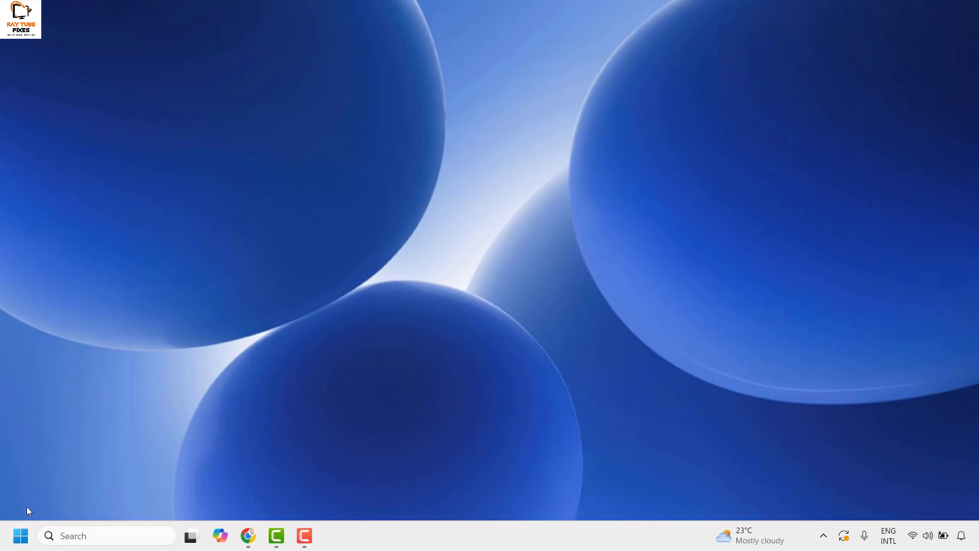
right_click(21, 536)
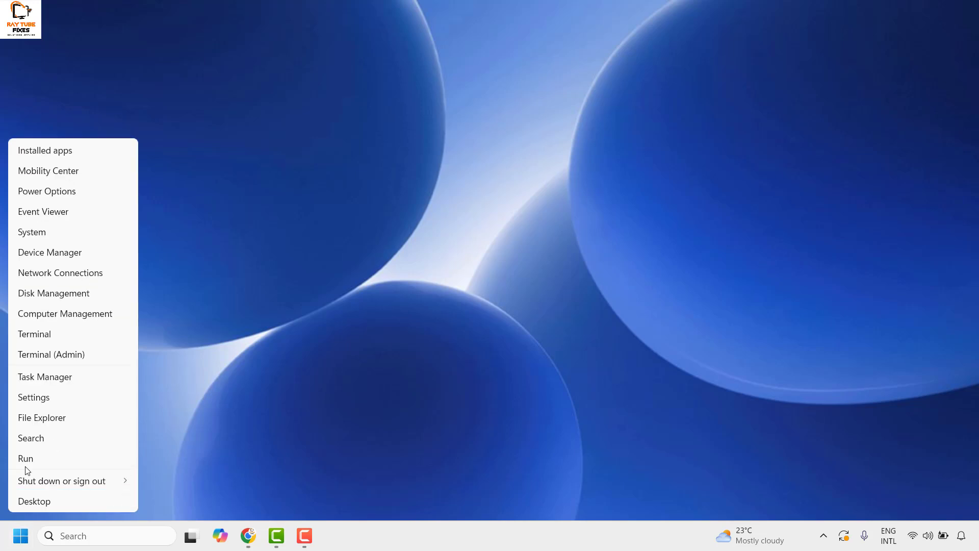
left_click(52, 390)
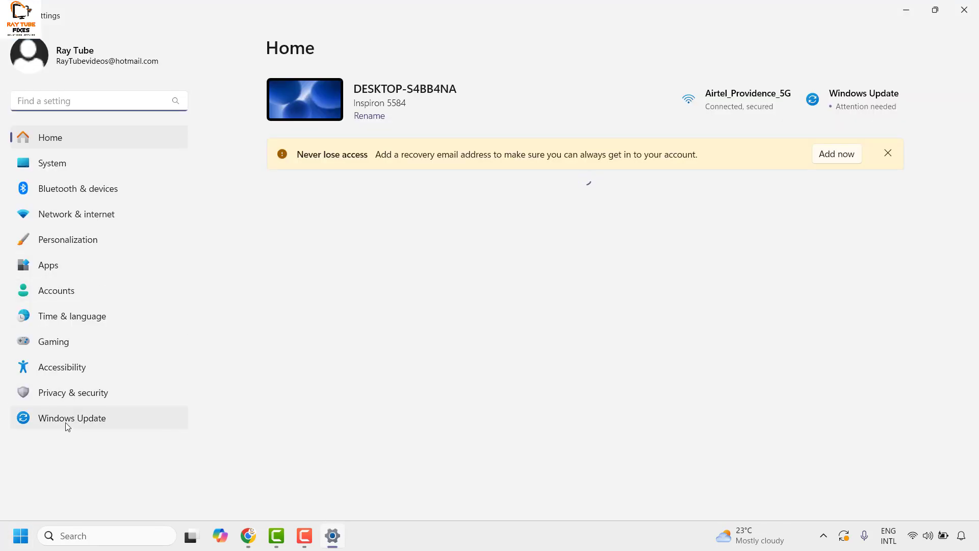
left_click(66, 419)
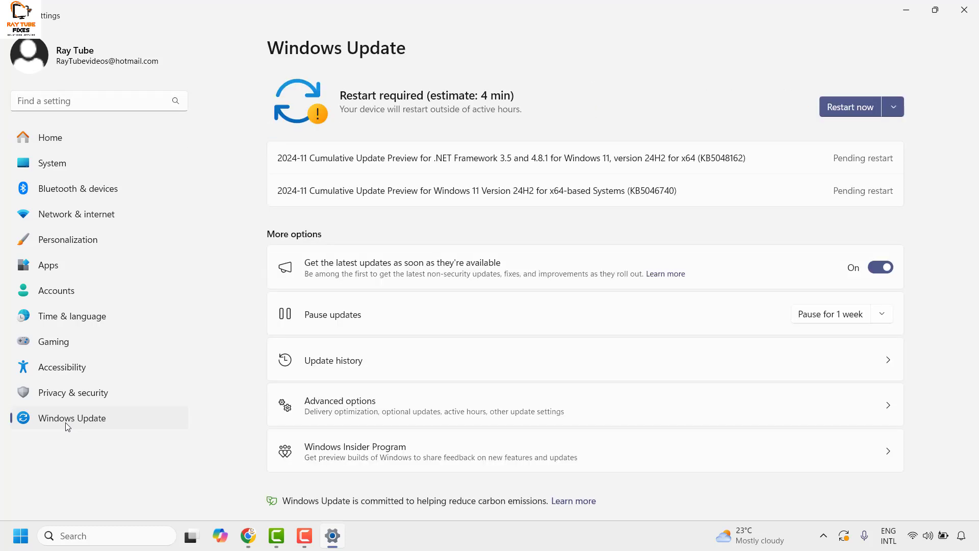
left_click(894, 110)
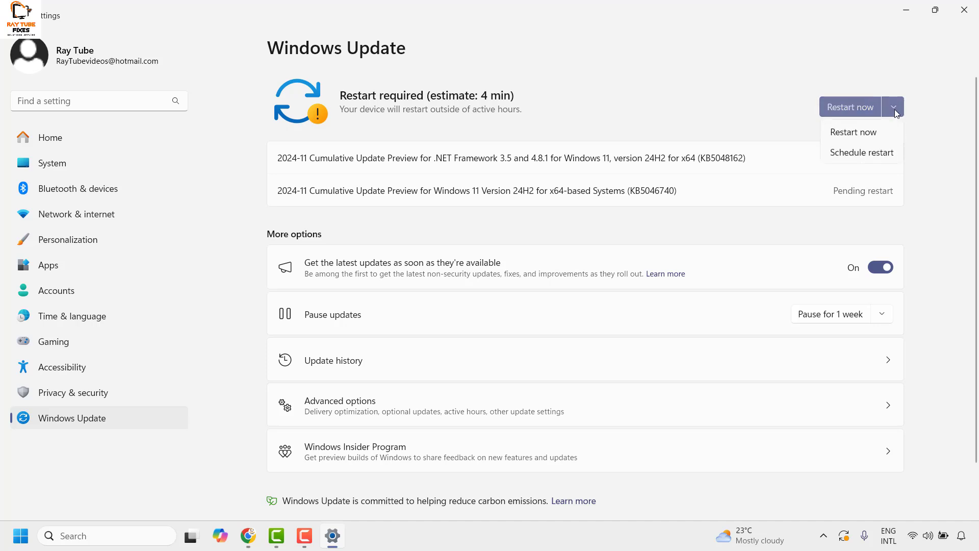
left_click(949, 157)
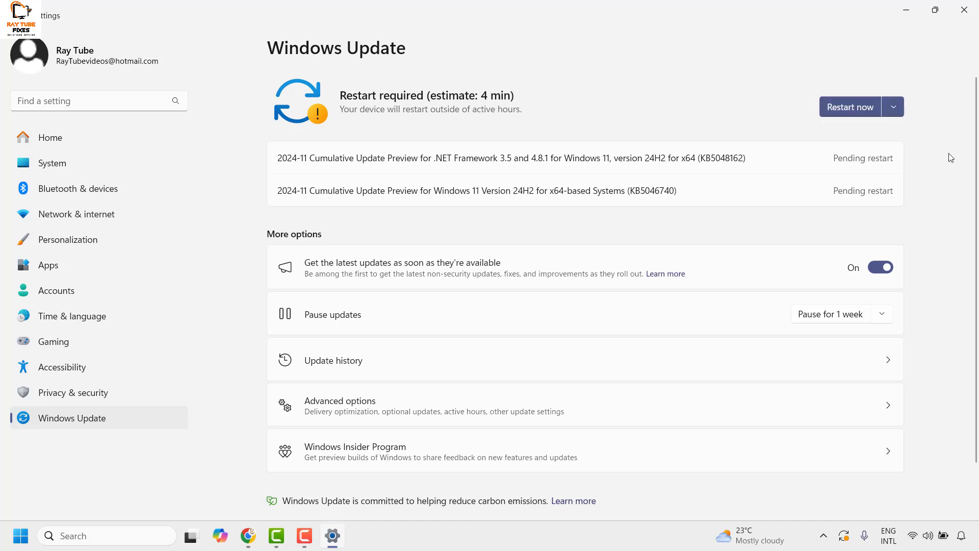
left_click(966, 12)
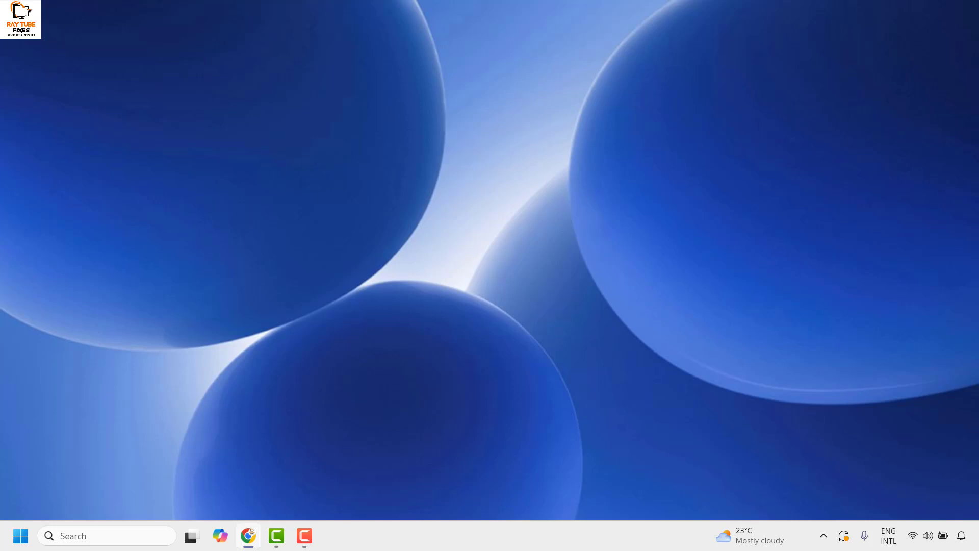
- Search for 'powershell' and run Windows PowerShell as administrator
left_click(106, 536)
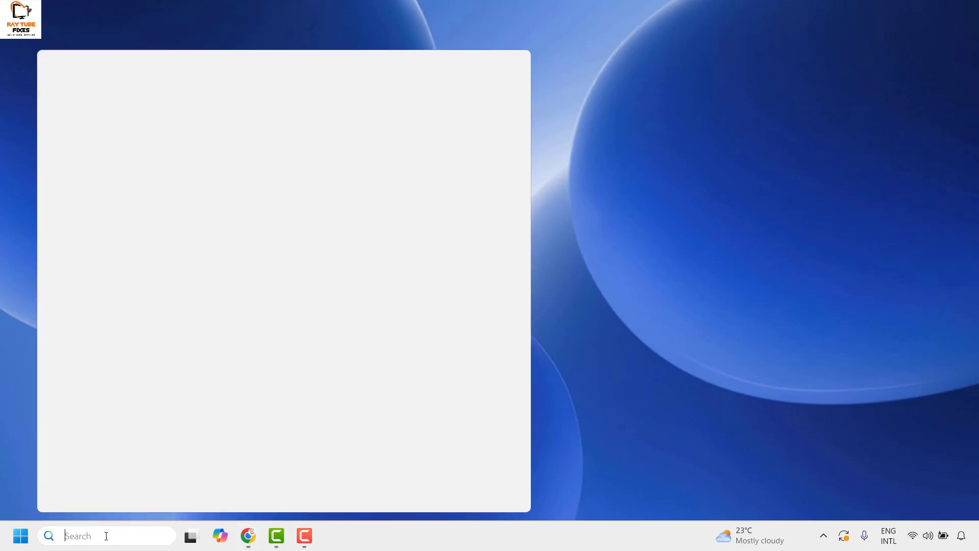
type("powershell")
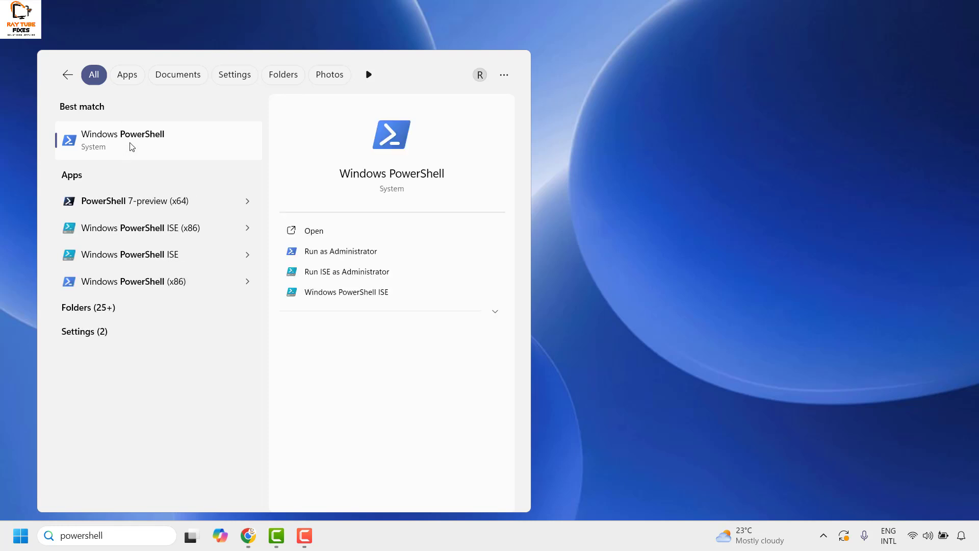
right_click(131, 146)
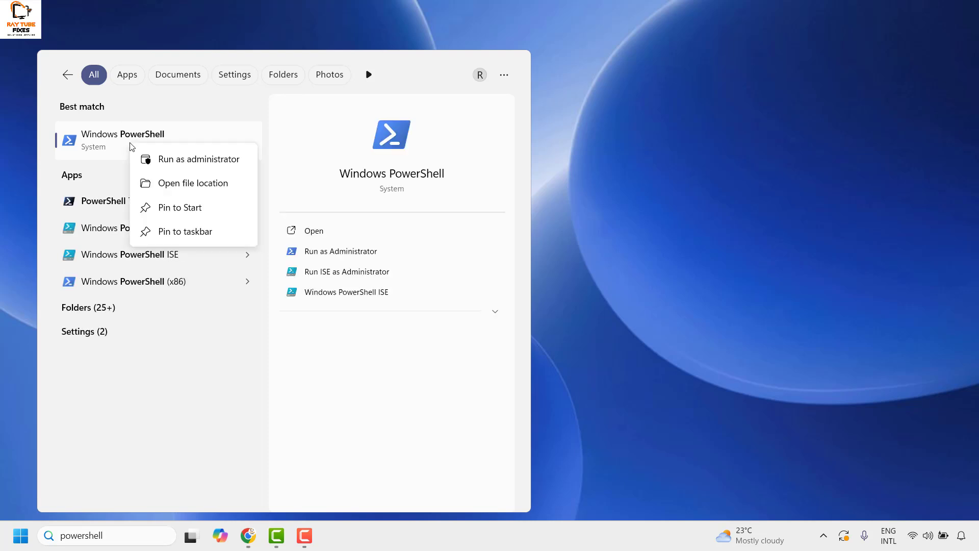
left_click(188, 158)
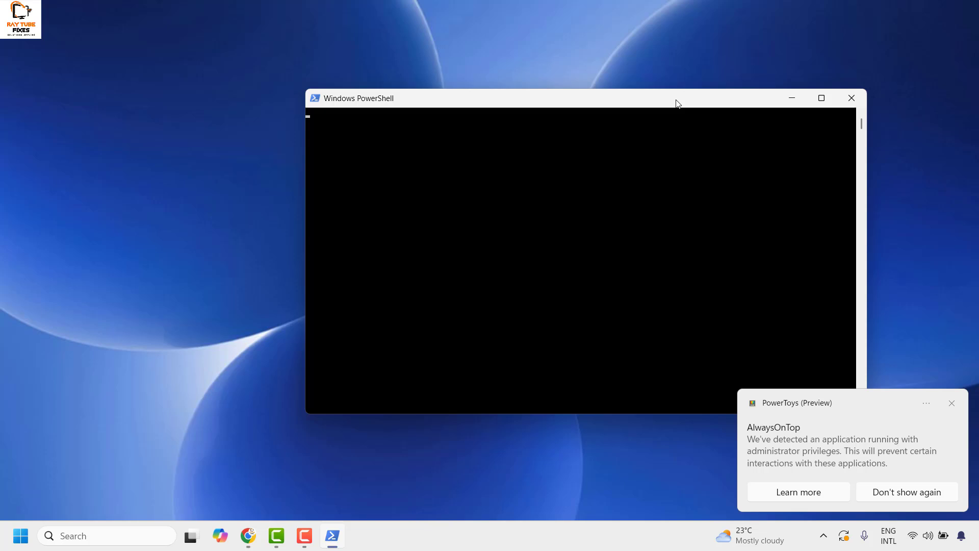
- Dismiss the PowerToys notice, run 'Get-AppxPackage Microsoft.SecHealthUI -AllUsers | Reset-AppxPackage', then close PowerShell
left_click_drag(440, 81, 625, 105)
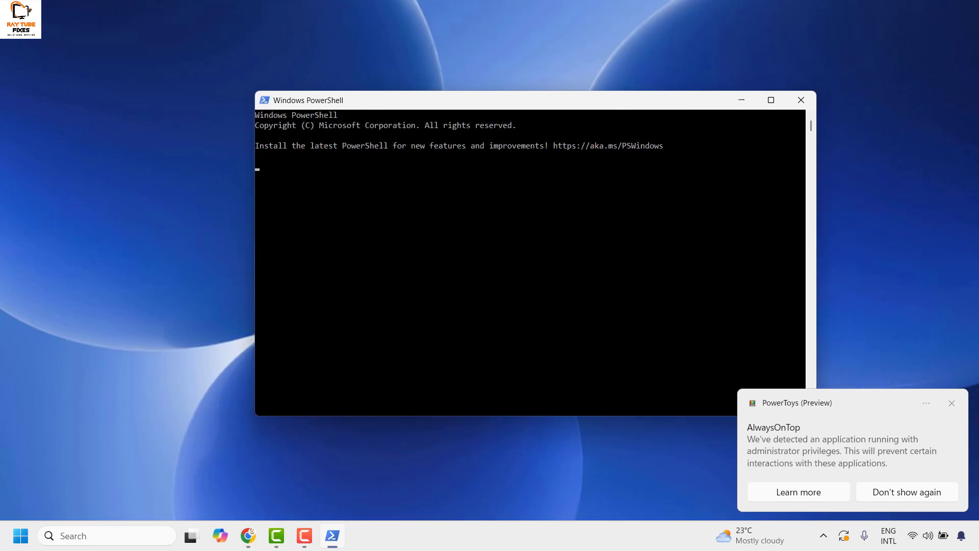
left_click(953, 404)
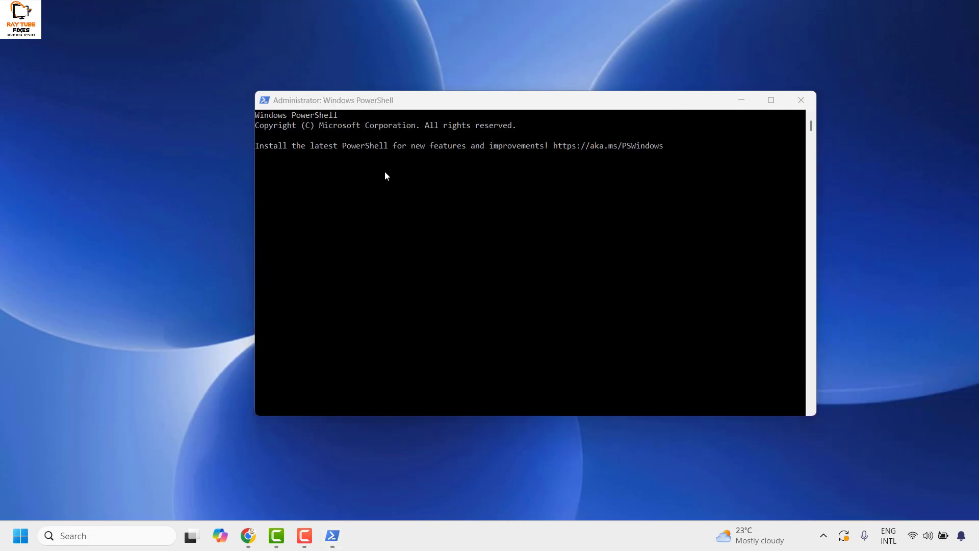
left_click(951, 403)
left_click(678, 144)
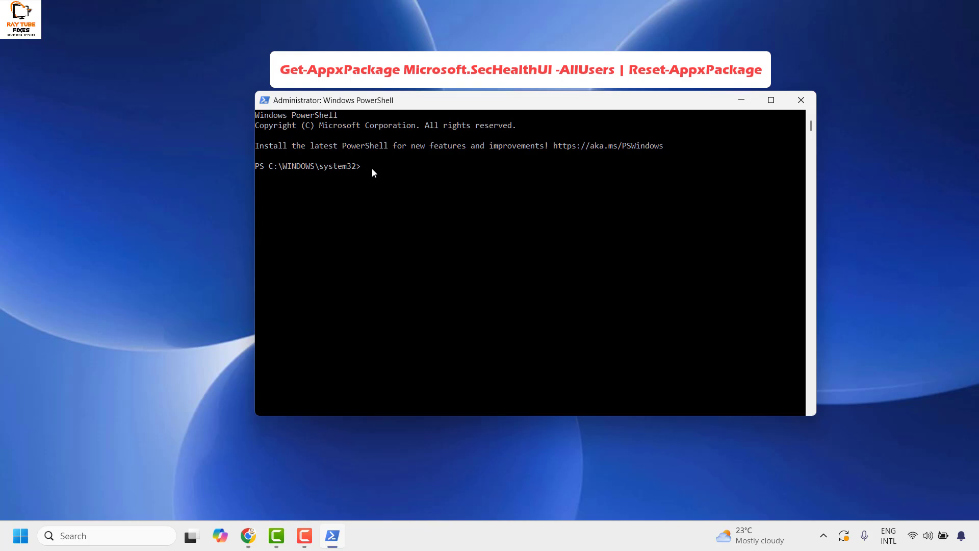
type("Get-AppxPackage Microsoft.SecHealthUI -AllUsers | Reset-AppxPackage")
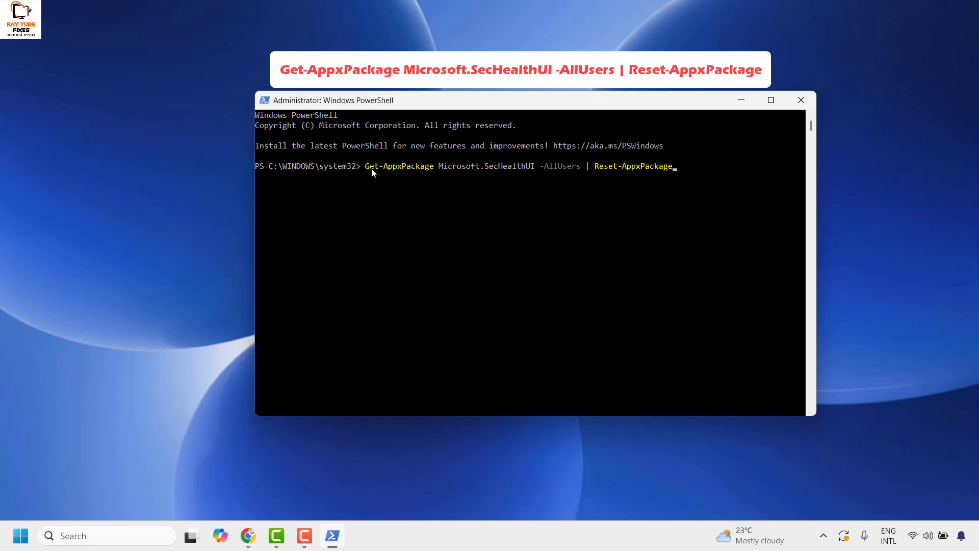
key("Return")
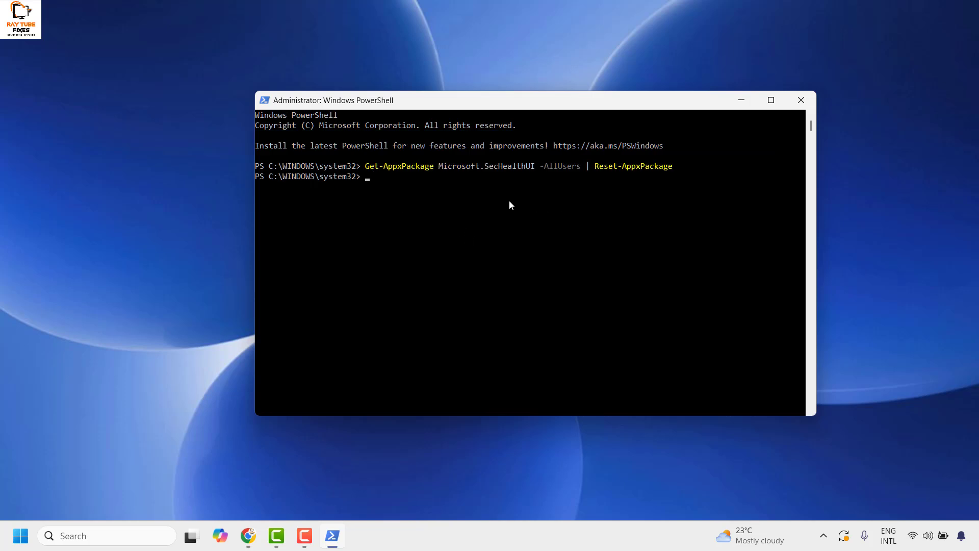
left_click(802, 100)
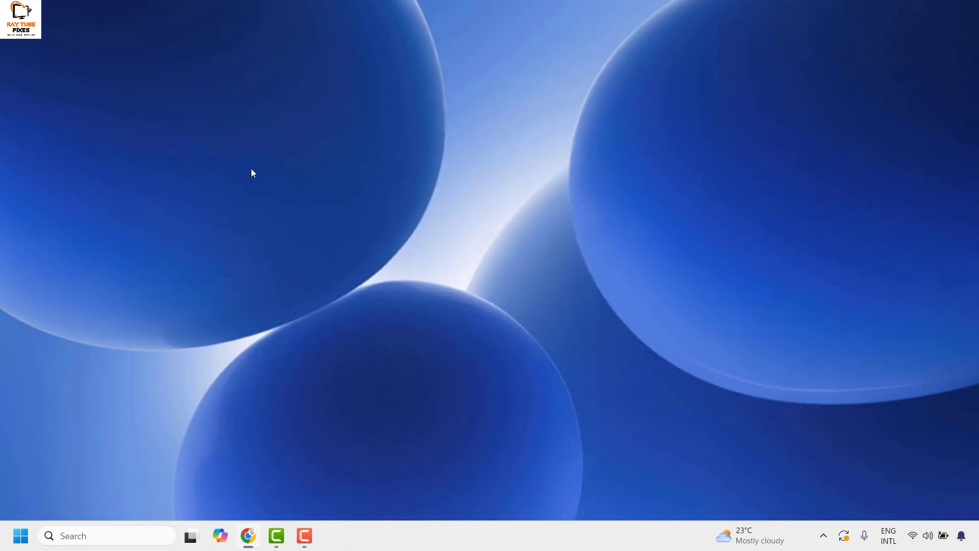